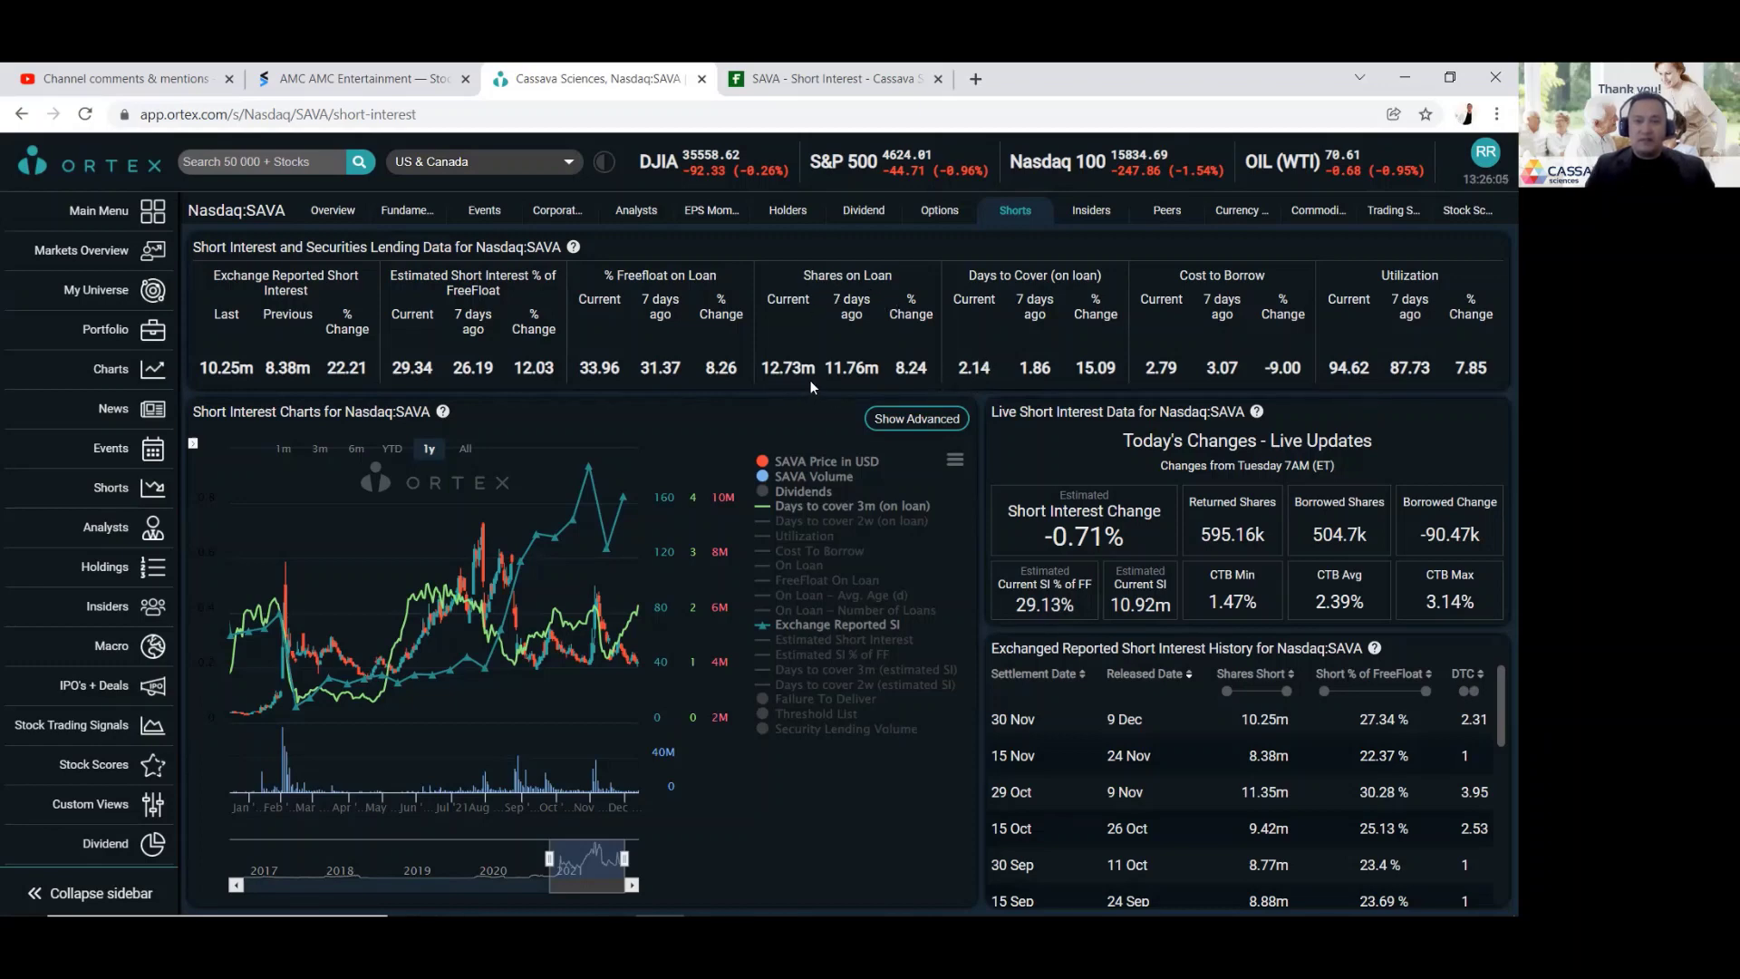
Open Fintel's SAVA Short Interest page showing 10,246,223 shares short and 27.34% of float
click(802, 81)
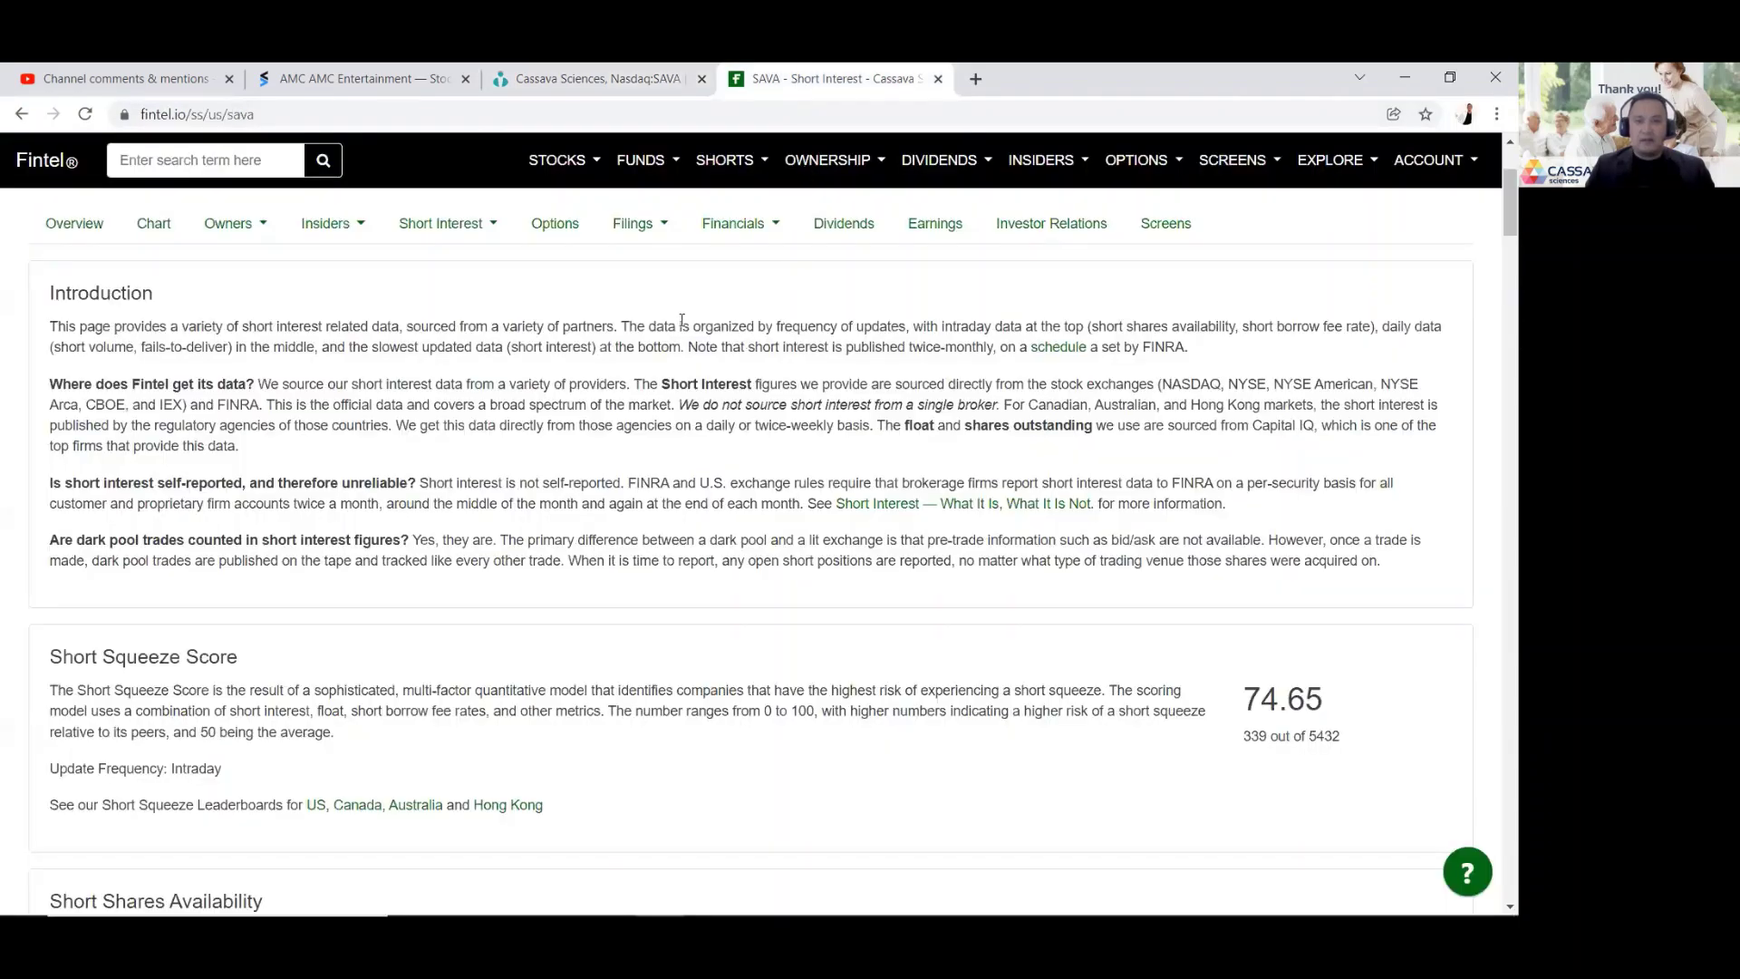
click(439, 224)
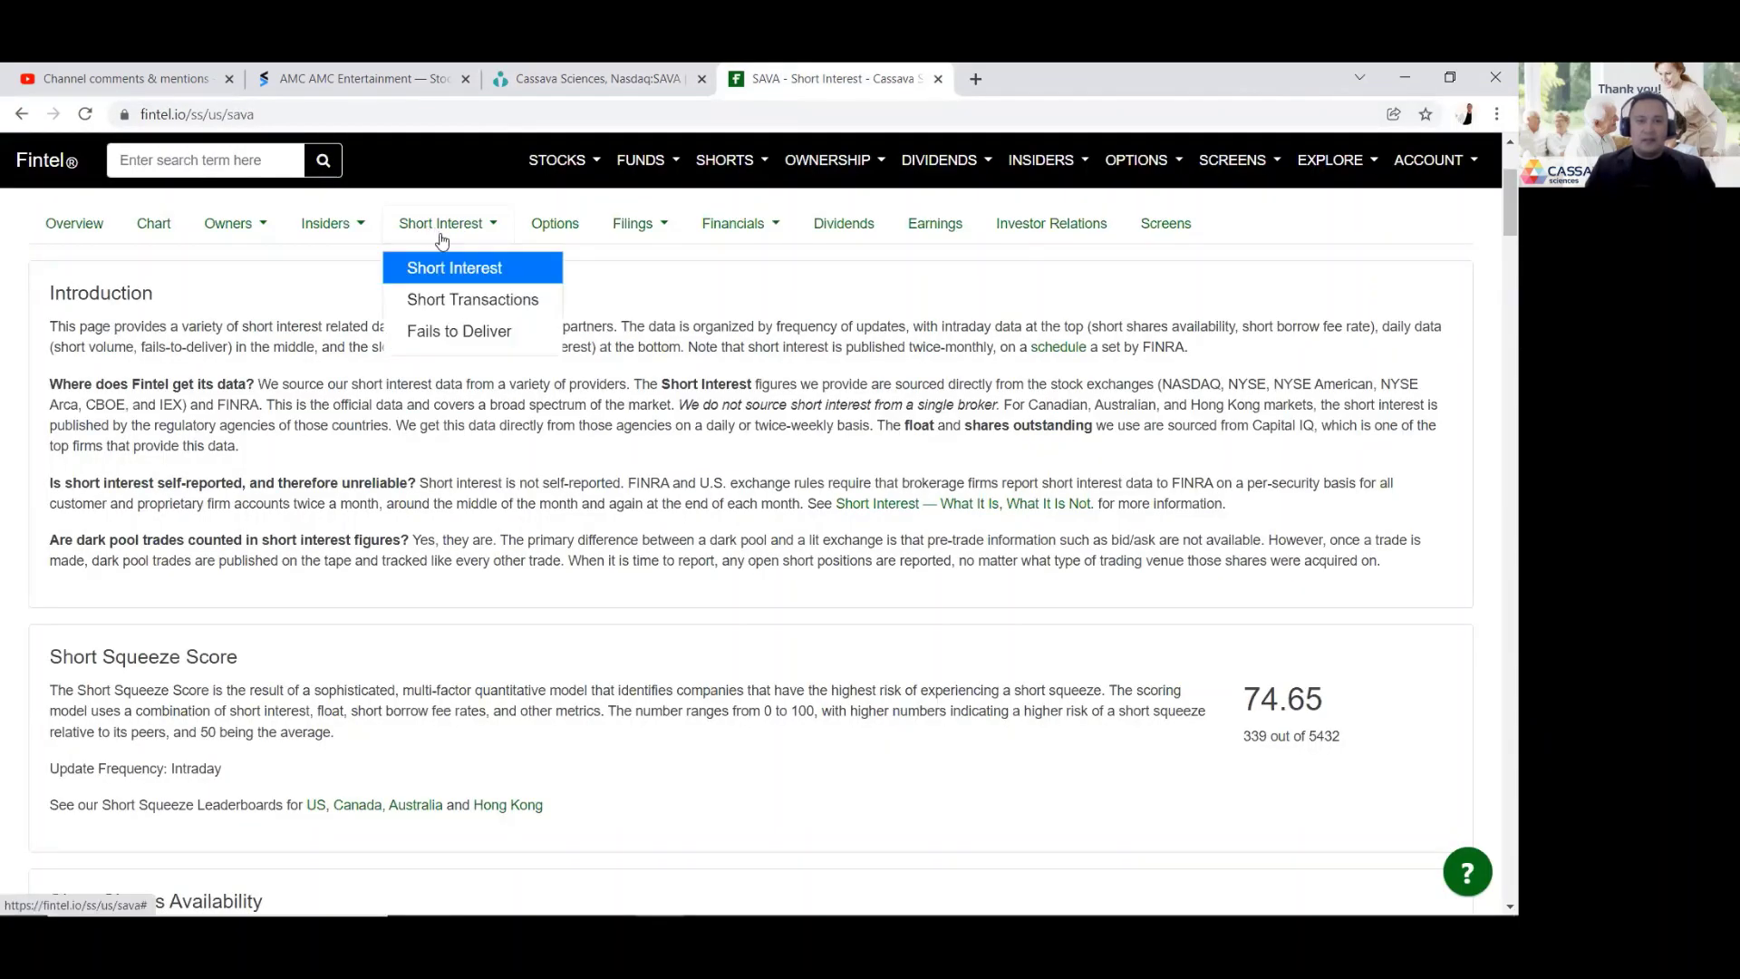
click(479, 271)
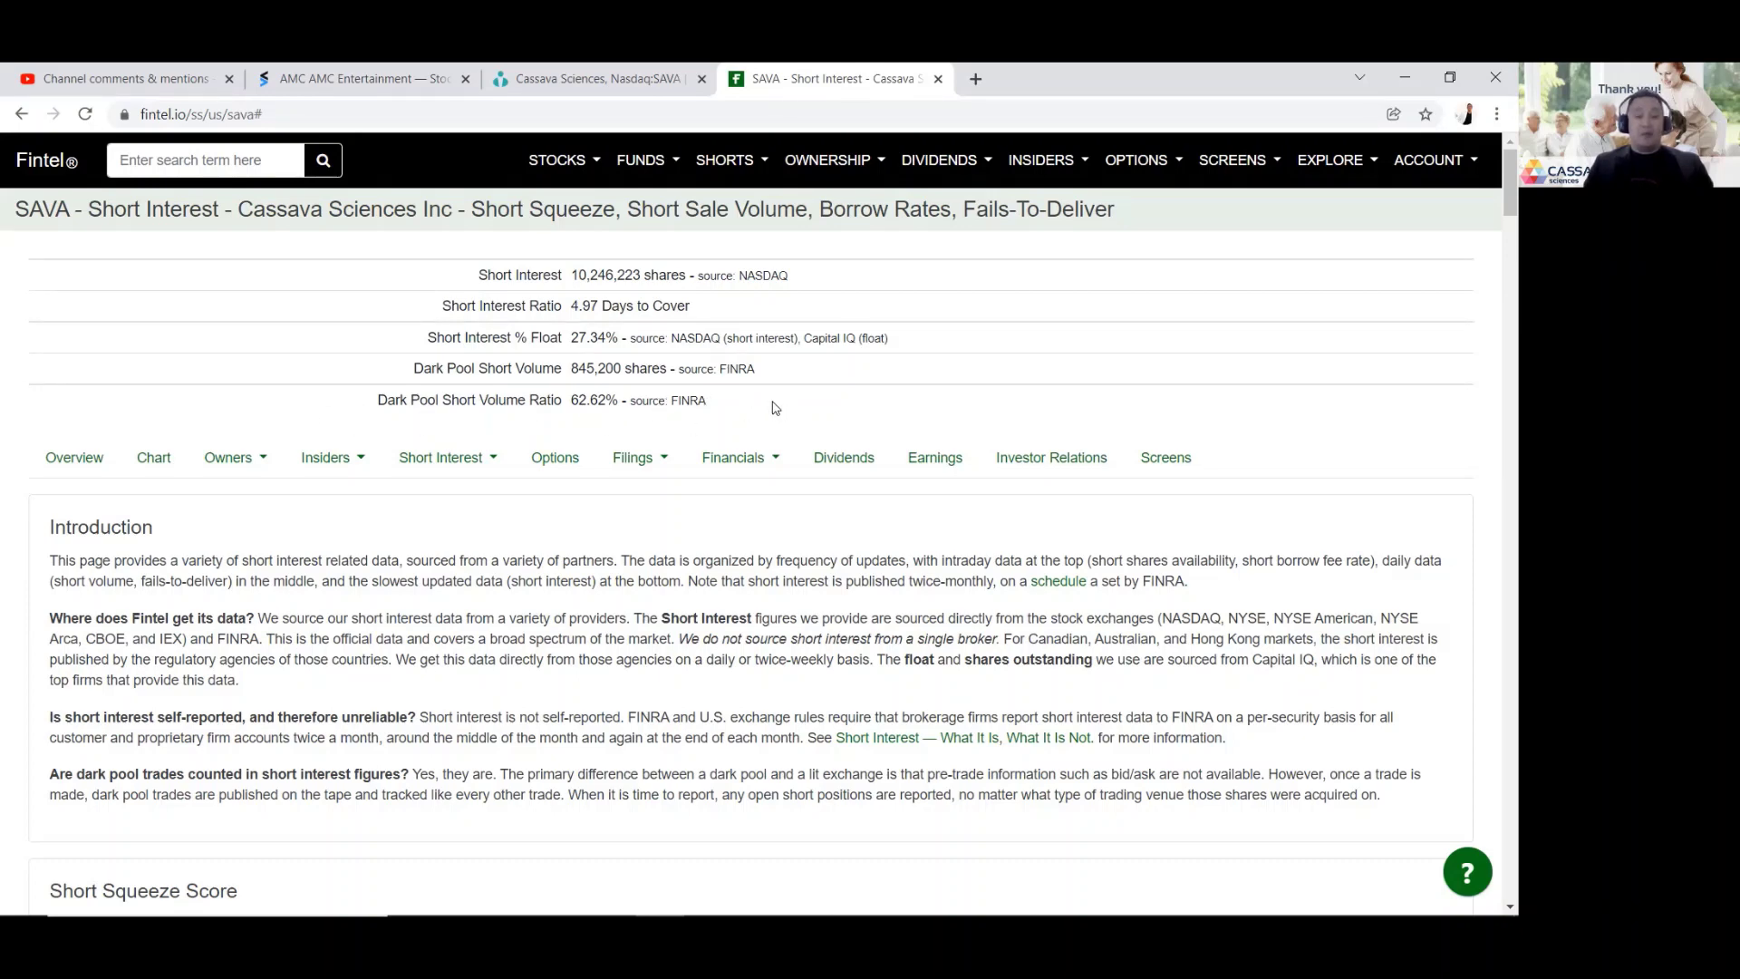
scroll(730, 414, down, 2)
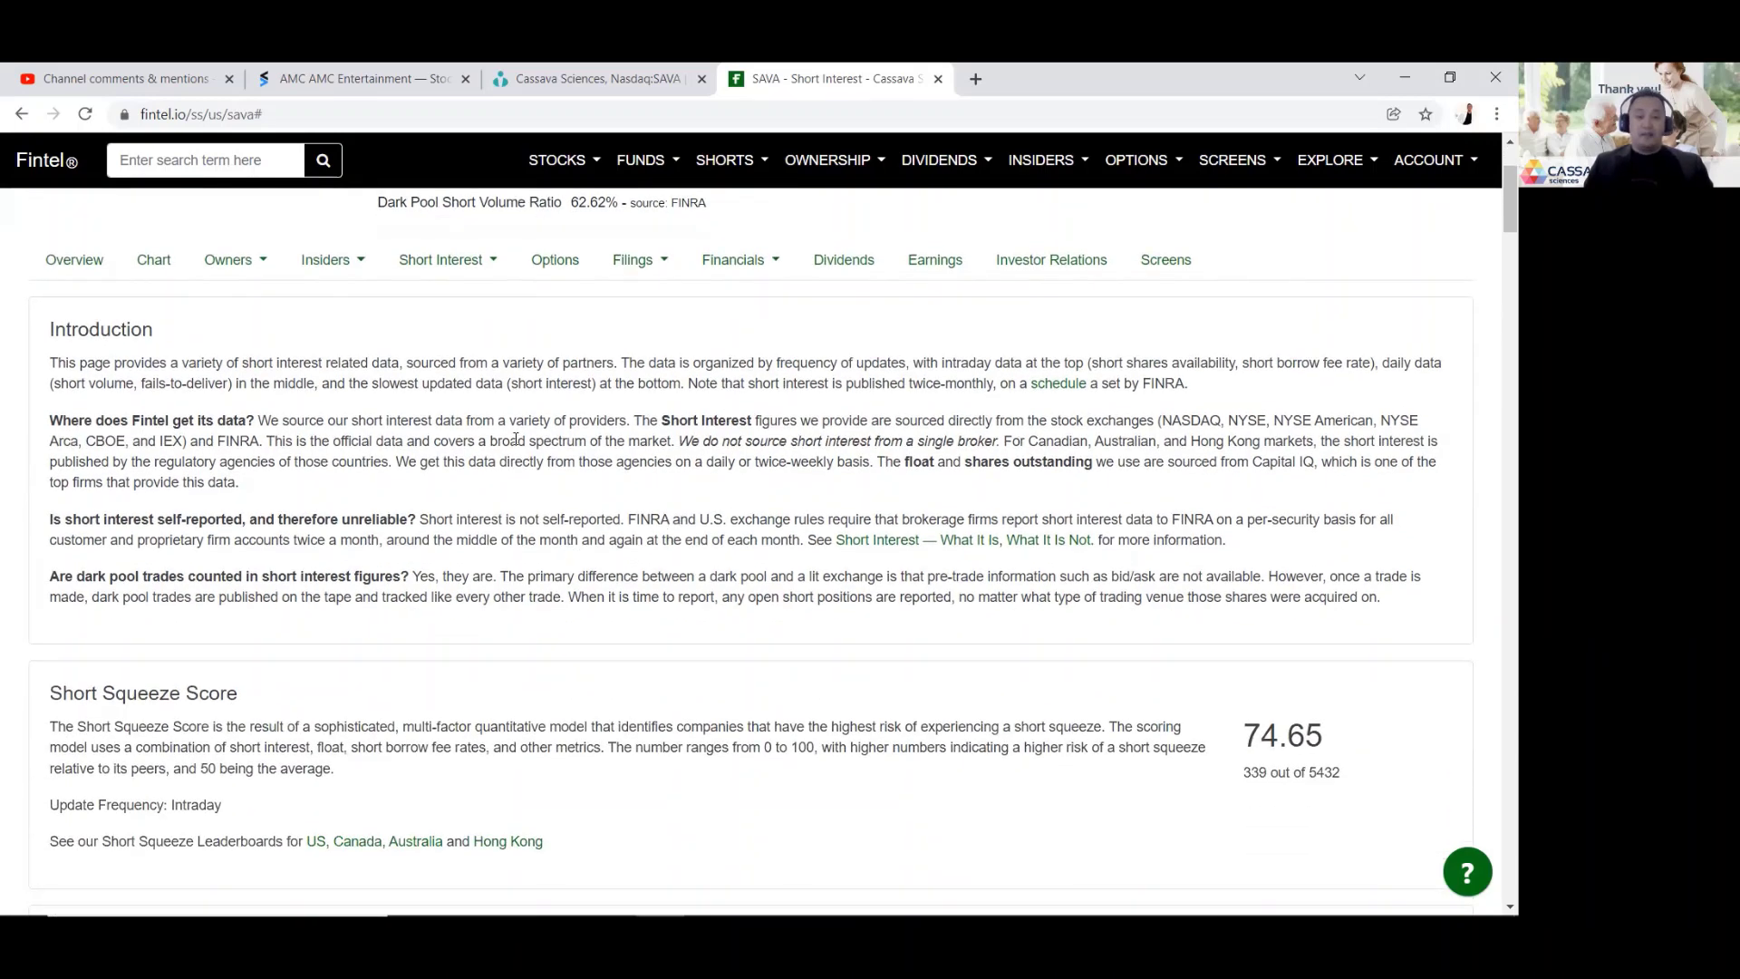
scroll(1316, 730, down, 2)
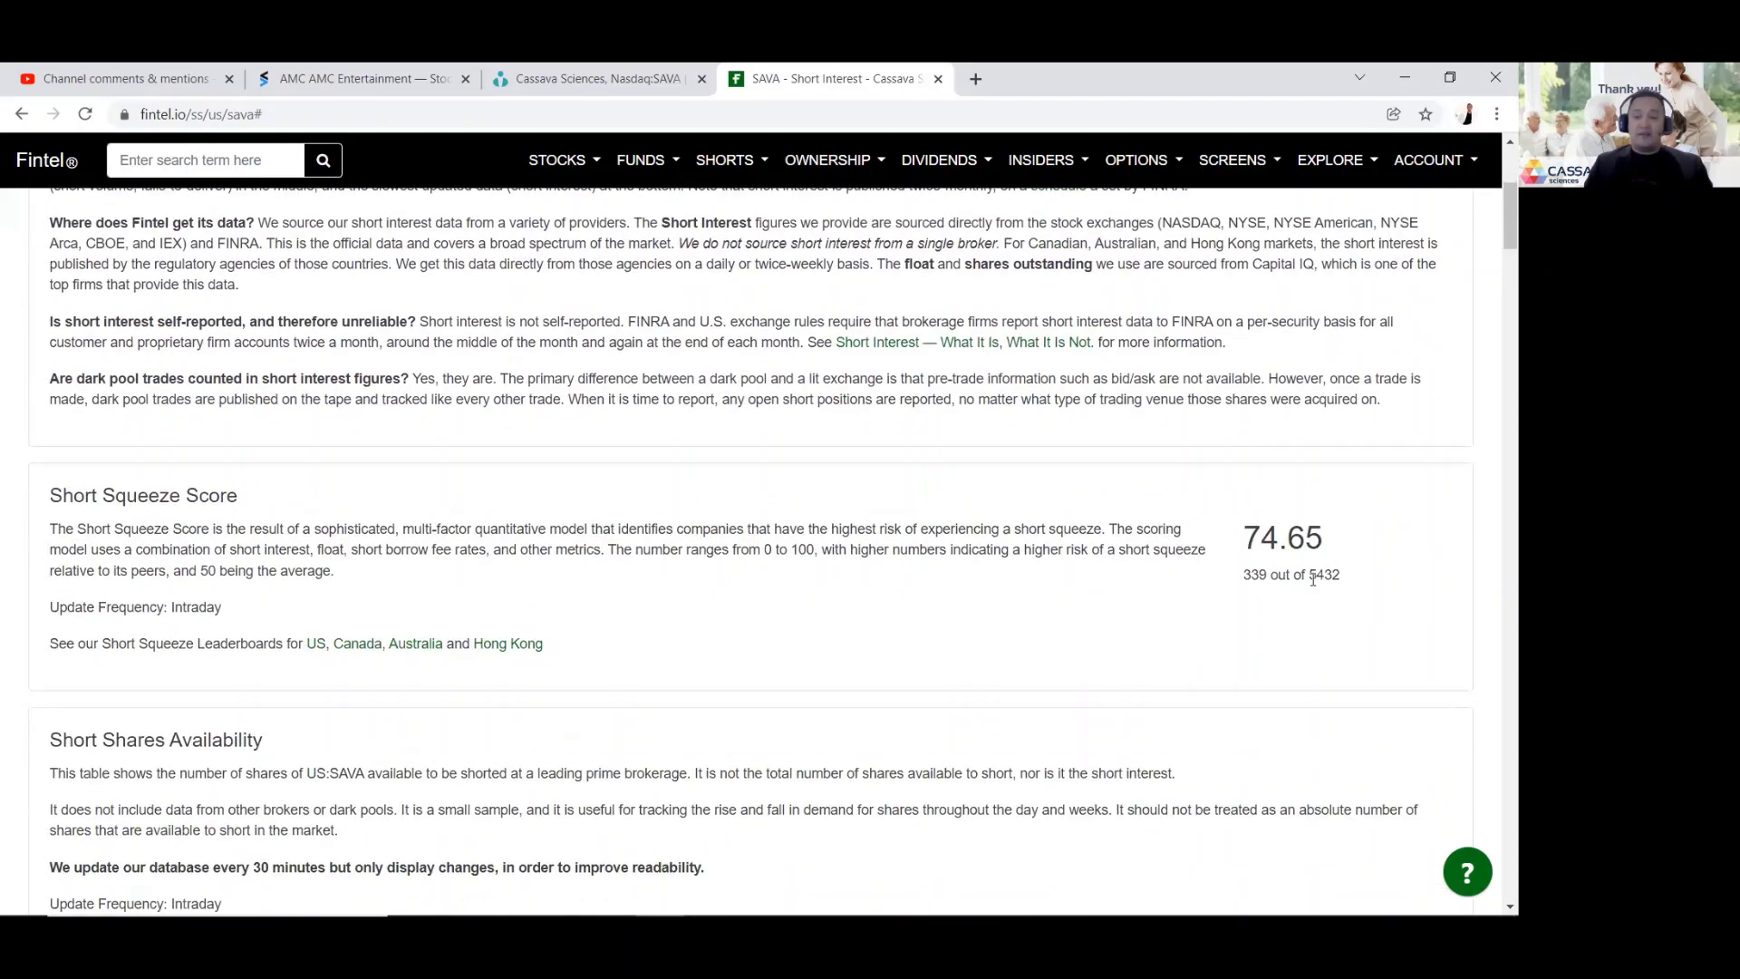
scroll(1332, 594, down, 3)
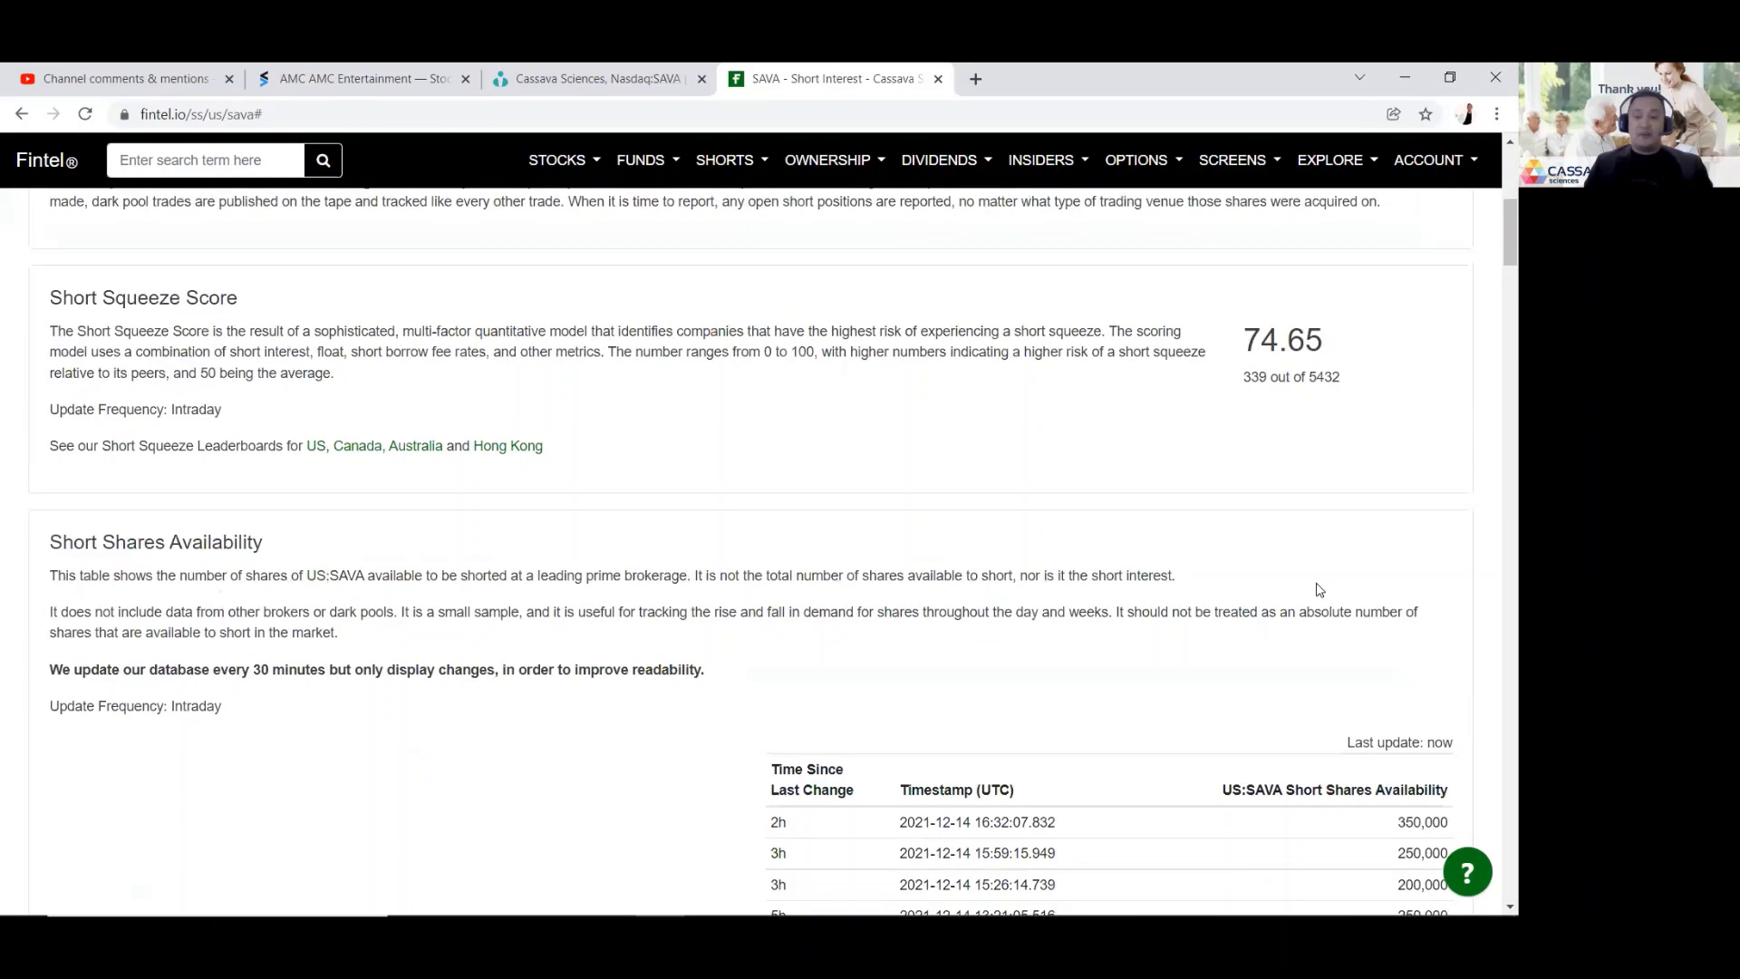
scroll(1318, 591, down, 1)
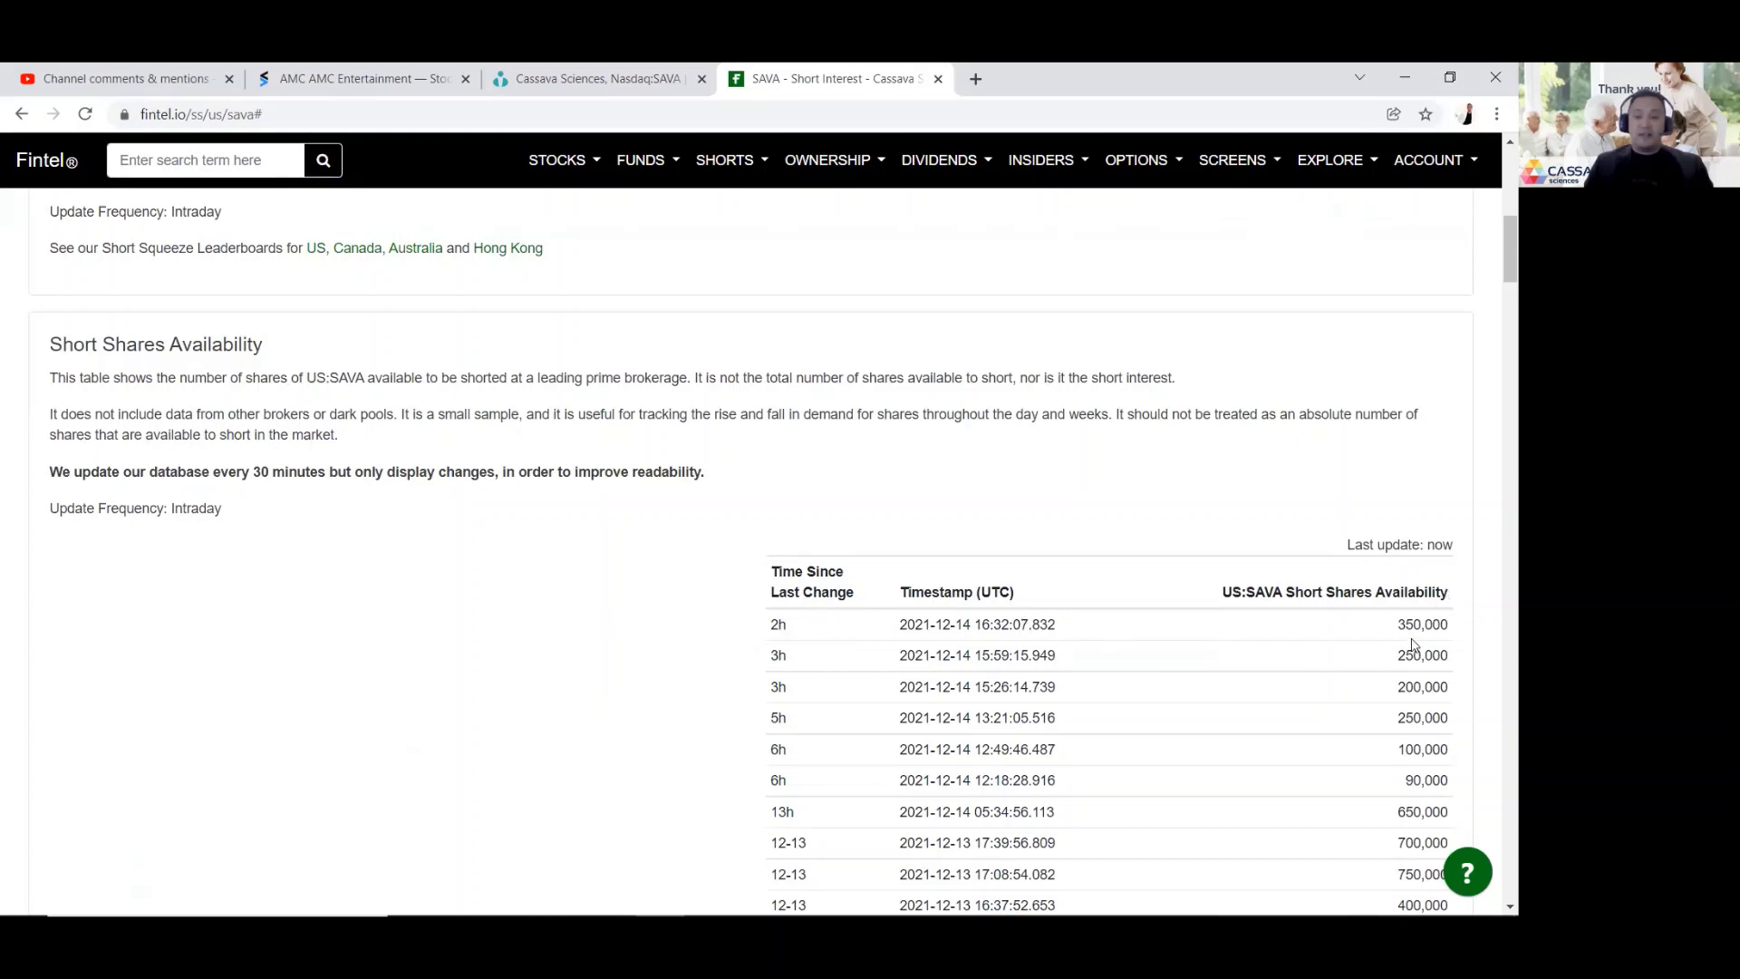
scroll(951, 619, down, 2)
scroll(1397, 436, down, 1)
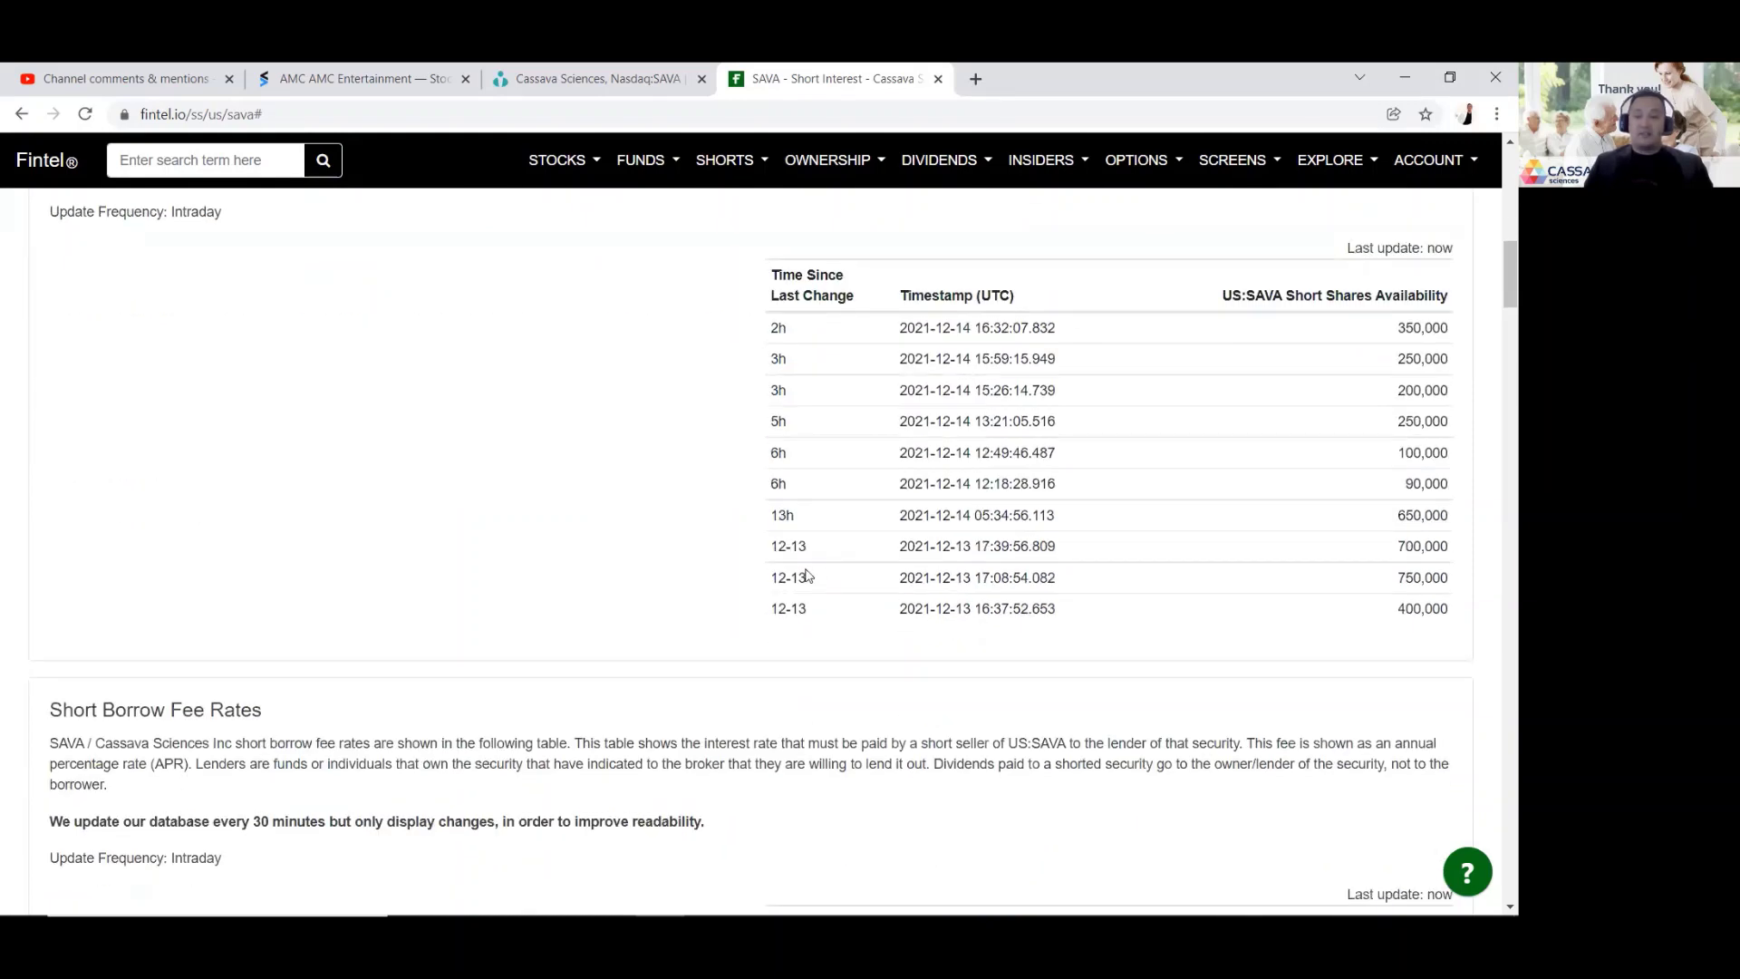
scroll(816, 582, down, 2)
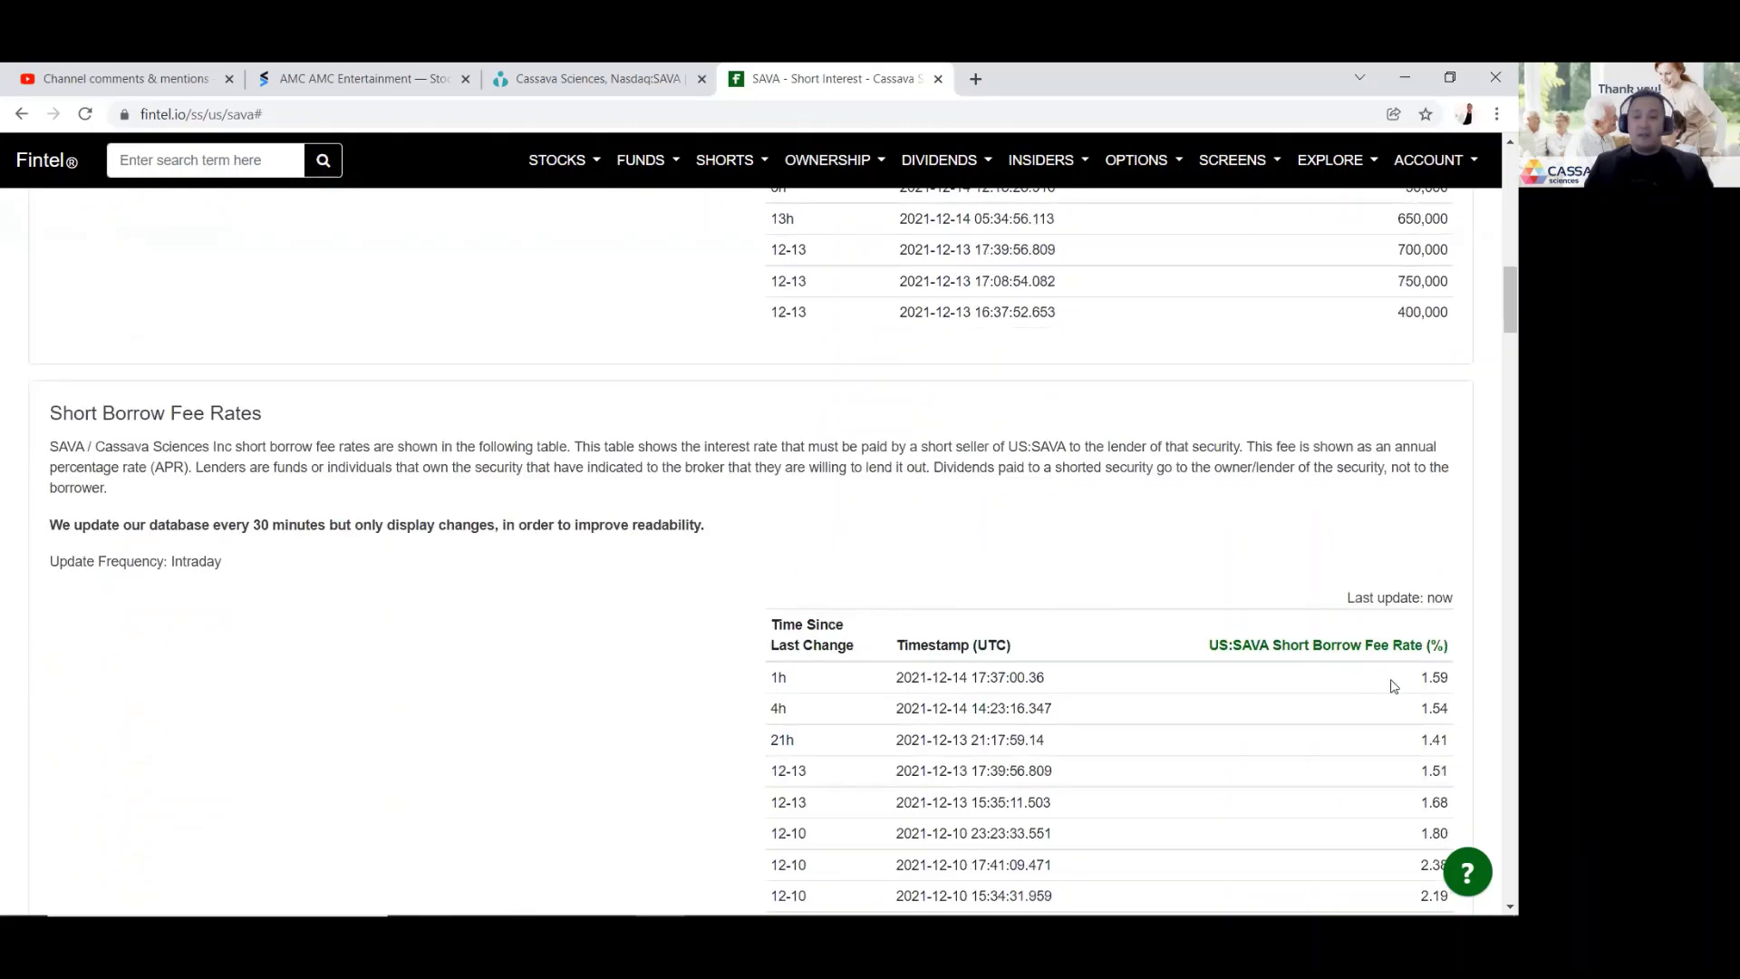
scroll(1047, 611, down, 3)
scroll(1055, 613, down, 3)
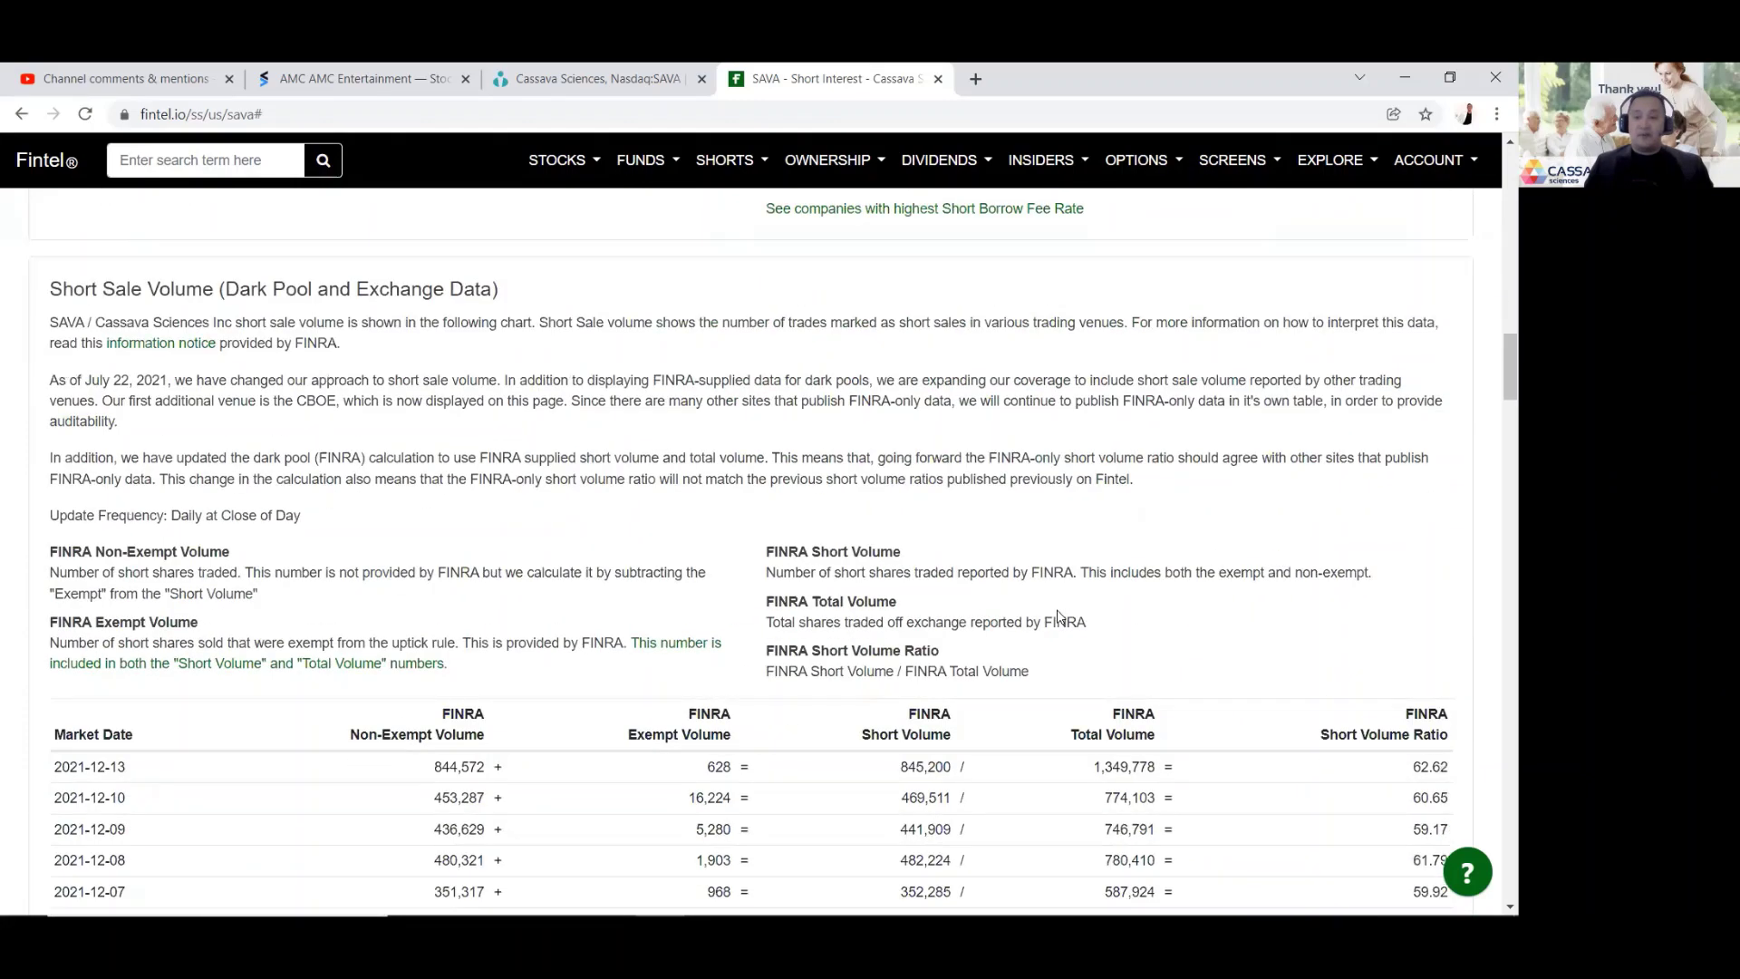
scroll(1060, 617, down, 1)
scroll(1059, 616, down, 5)
scroll(1063, 615, down, 1)
scroll(1064, 617, down, 2)
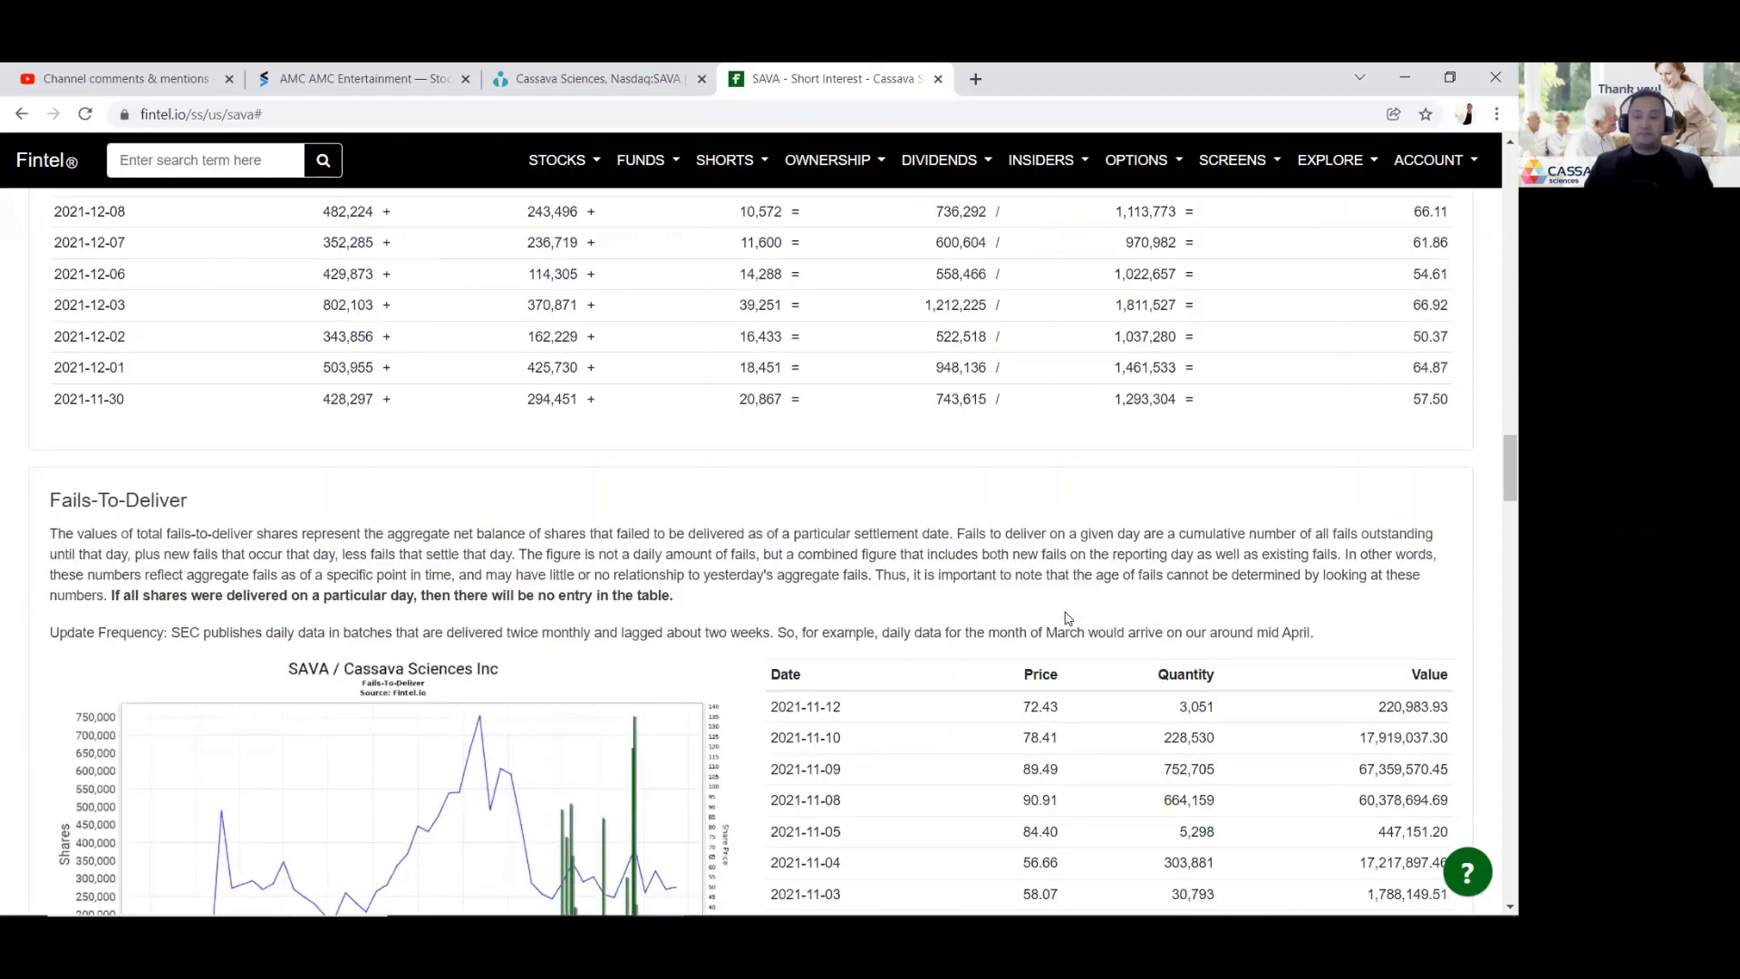
scroll(1068, 616, down, 1)
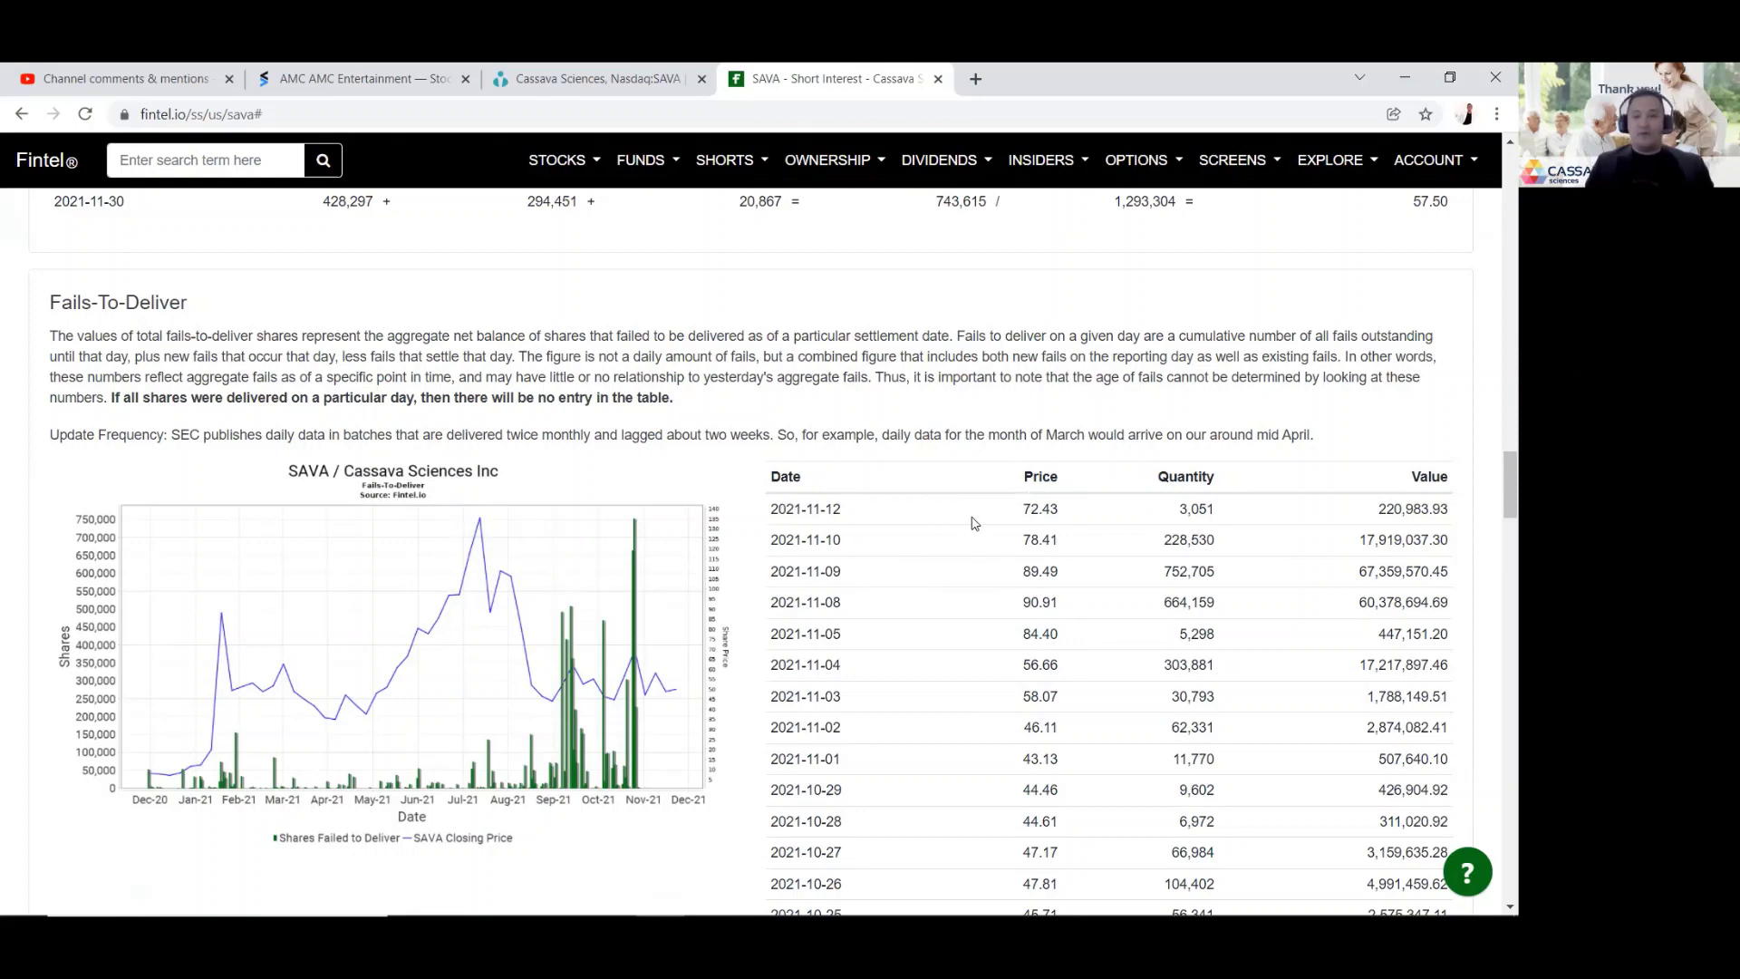
scroll(856, 562, down, 4)
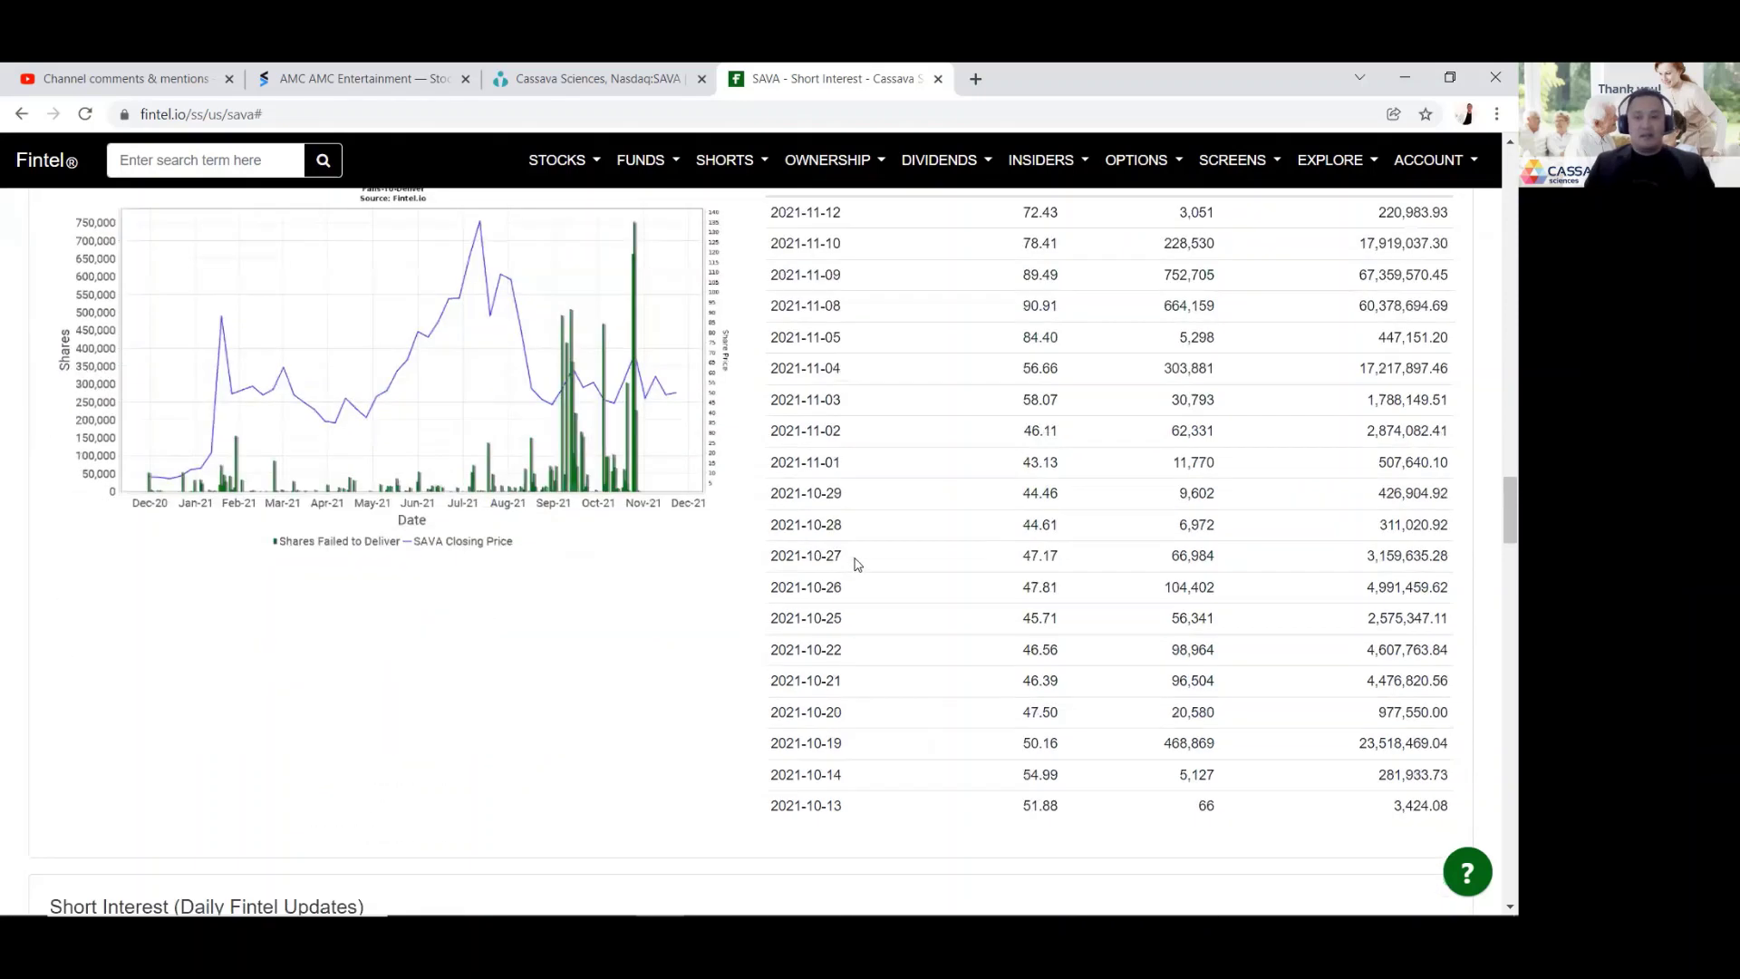